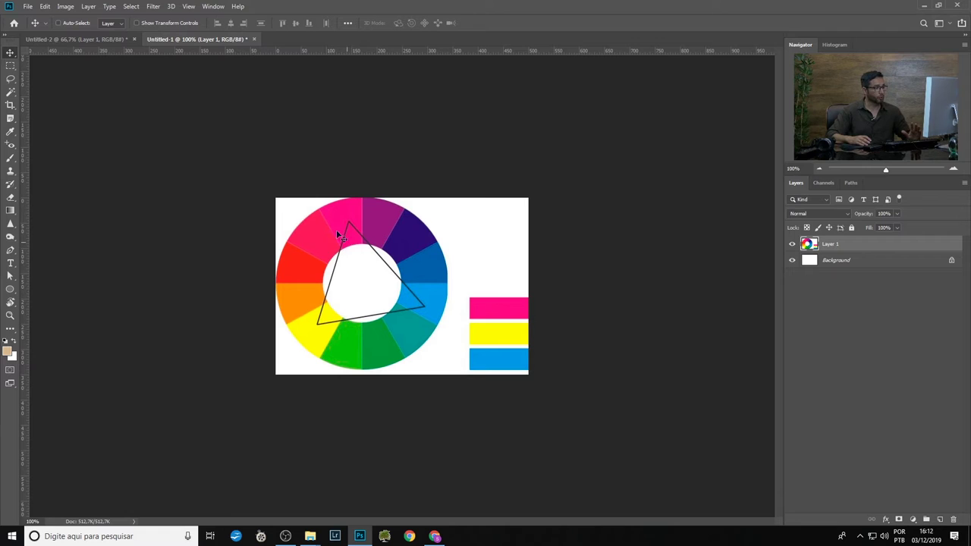
In the portrait document, copy a small rectangle of the yellow wall beside the woman's hair to a new layer and invert its colours.
{"action": "left_click", "coordinate": [97, 42]}
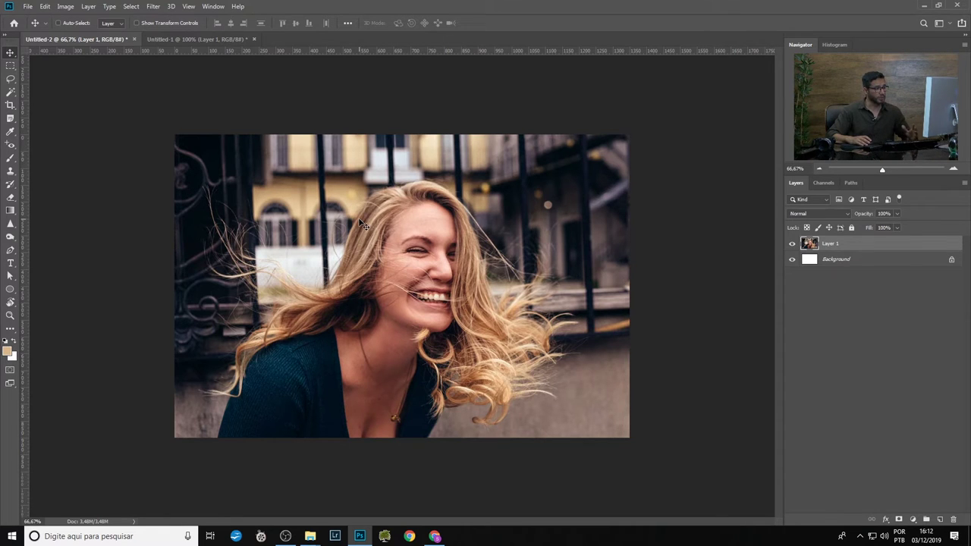
{"action": "left_click", "coordinate": [9, 66]}
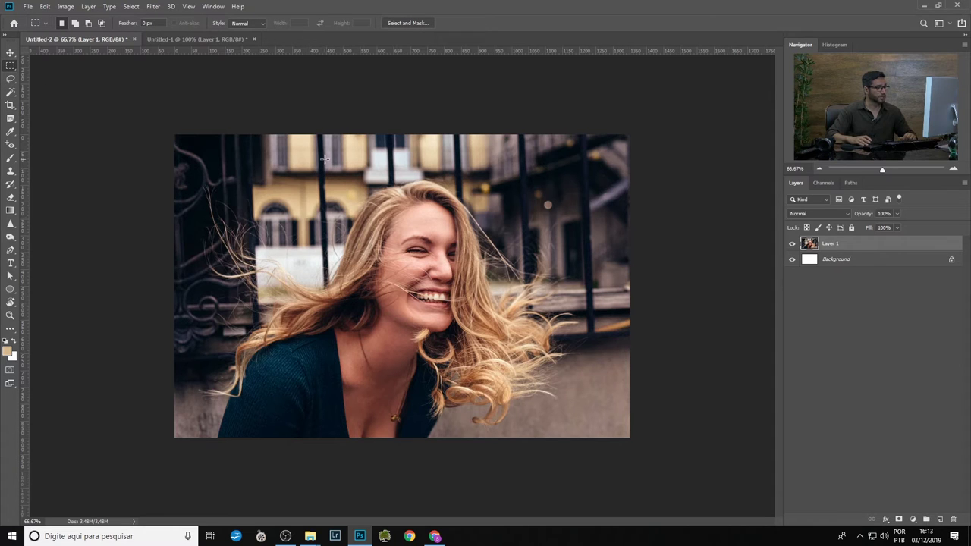
{"action": "left_click_drag", "start_coordinate": [324, 159], "coordinate": [373, 220]}
{"action": "key", "text": "ctrl+j"}
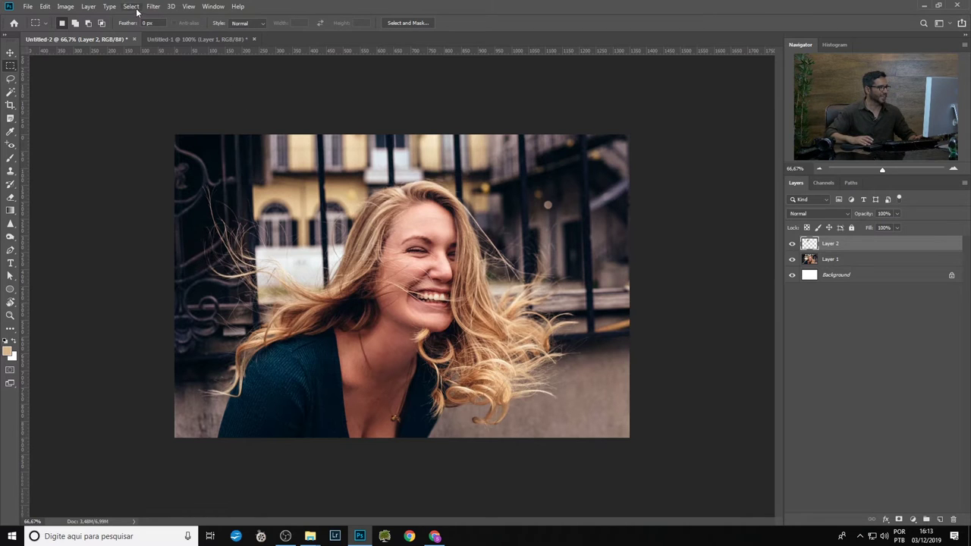
{"action": "left_click", "coordinate": [131, 7]}
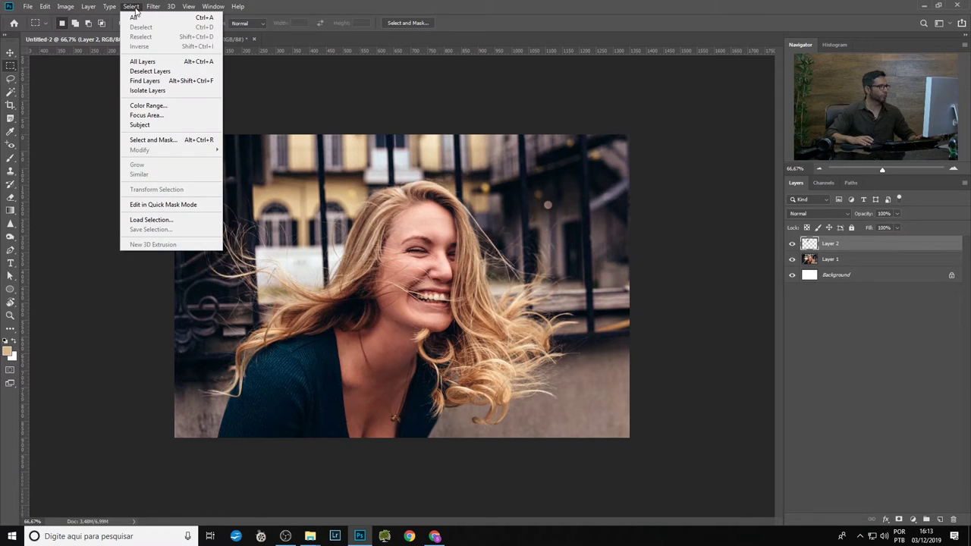
{"action": "left_click", "coordinate": [235, 191]}
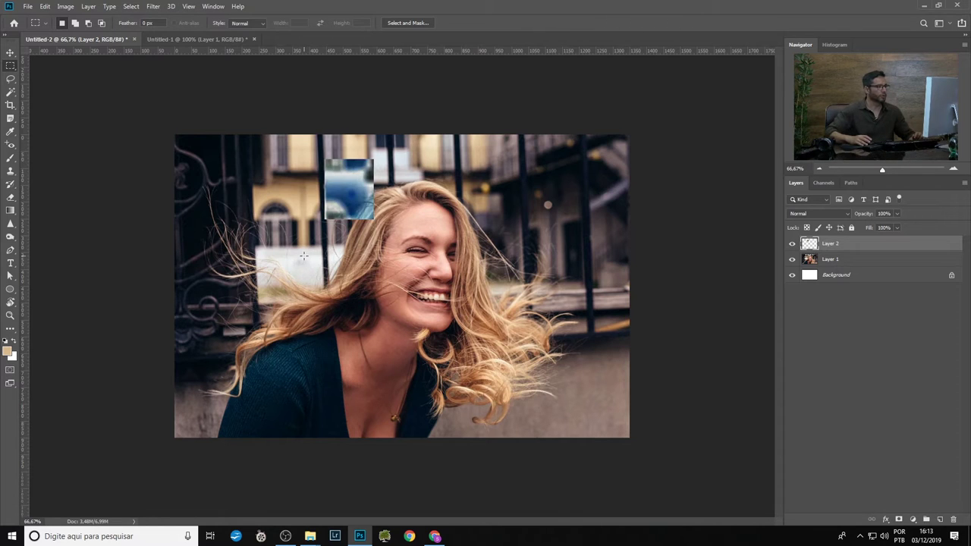
Sample the blue of the inverted patch as the foreground colour and move the patch over the railing at the photo's right edge.
{"action": "left_click", "coordinate": [9, 131]}
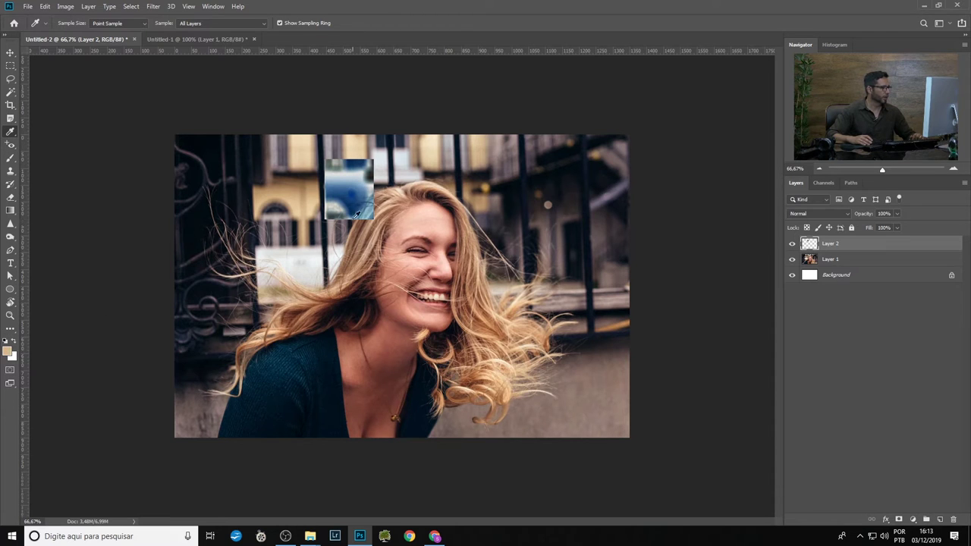
{"action": "left_click", "coordinate": [338, 200]}
{"action": "left_click", "coordinate": [9, 56]}
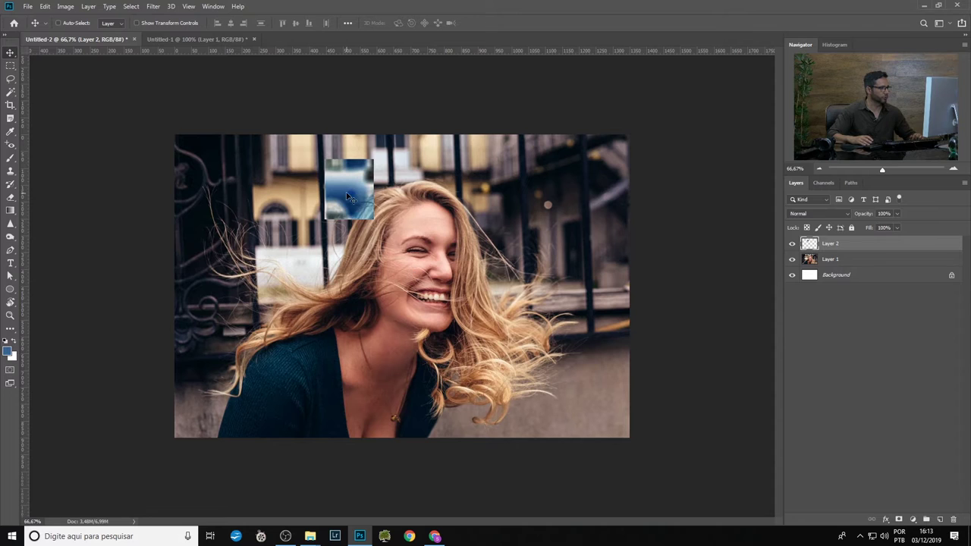
{"action": "left_click_drag", "start_coordinate": [349, 199], "coordinate": [593, 335]}
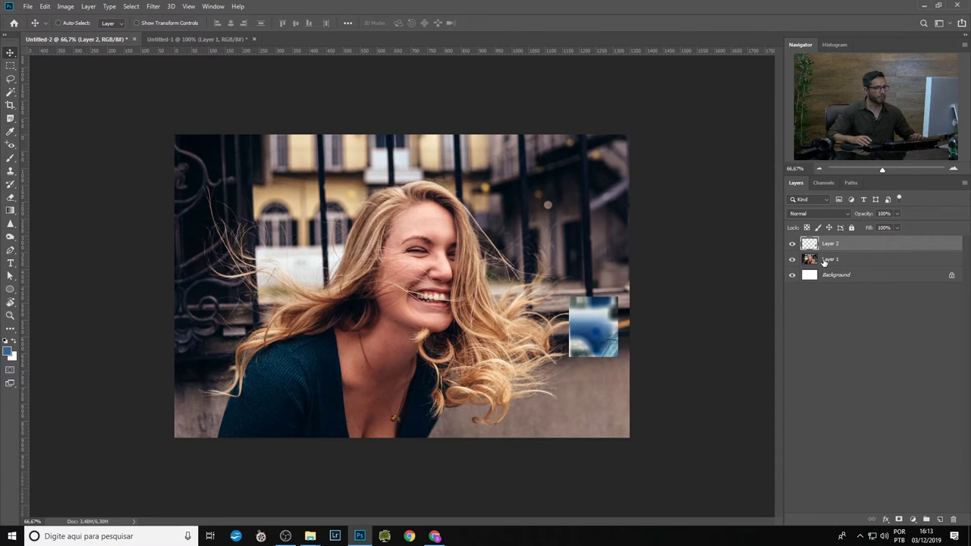
Select the yellow tones of Layer 1 with Color Range, using Sampled Colors and a fuzziness of about 116.
{"action": "left_click", "coordinate": [824, 262]}
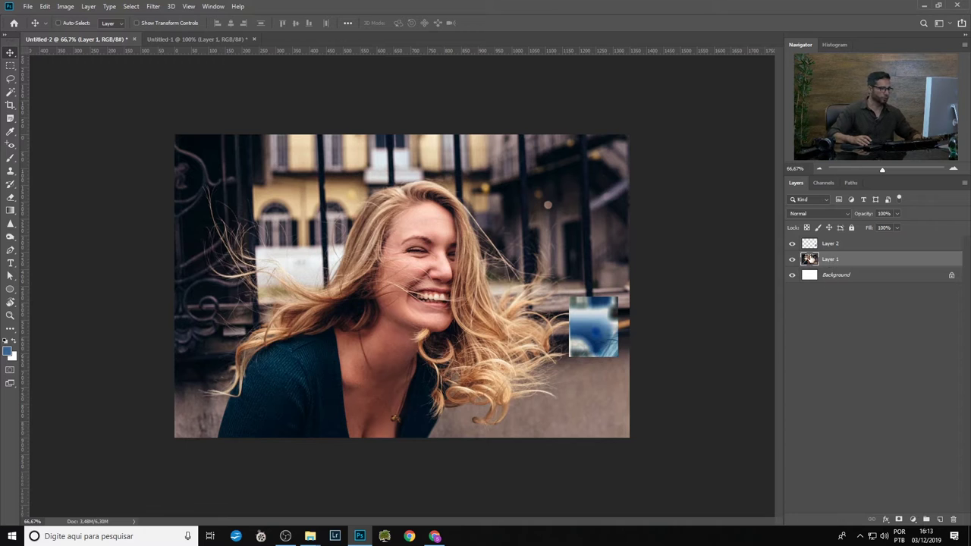
{"action": "left_click", "coordinate": [792, 259]}
{"action": "left_click", "coordinate": [792, 259]}
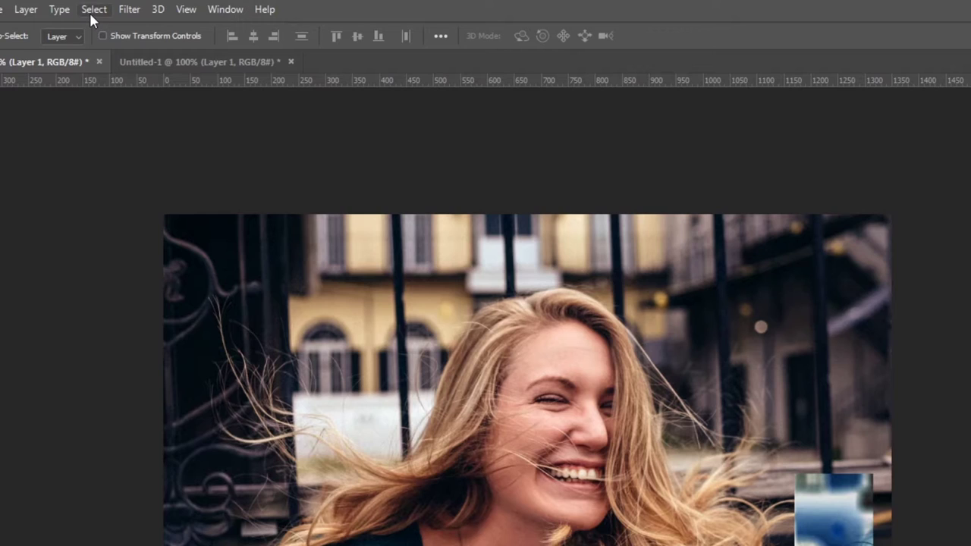
{"action": "left_click", "coordinate": [91, 10]}
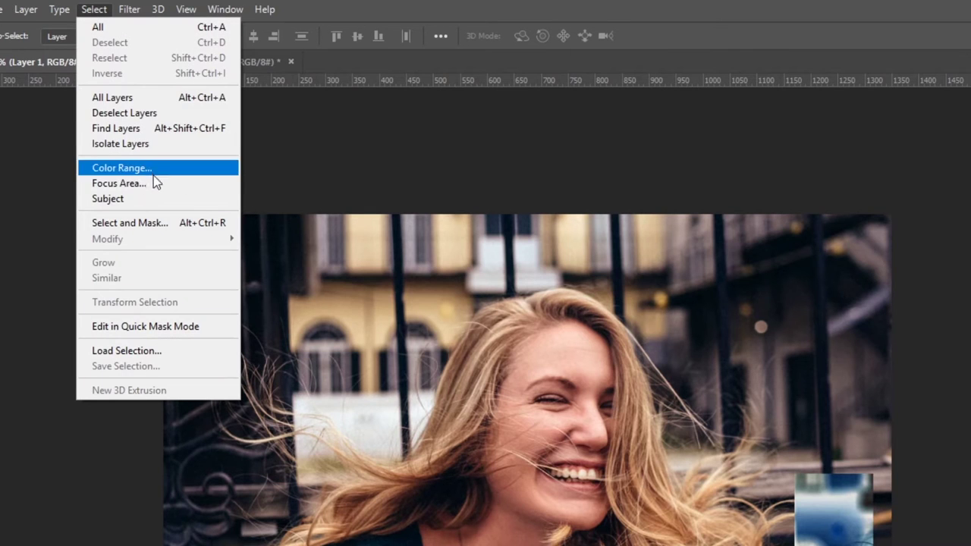
{"action": "left_click", "coordinate": [151, 168]}
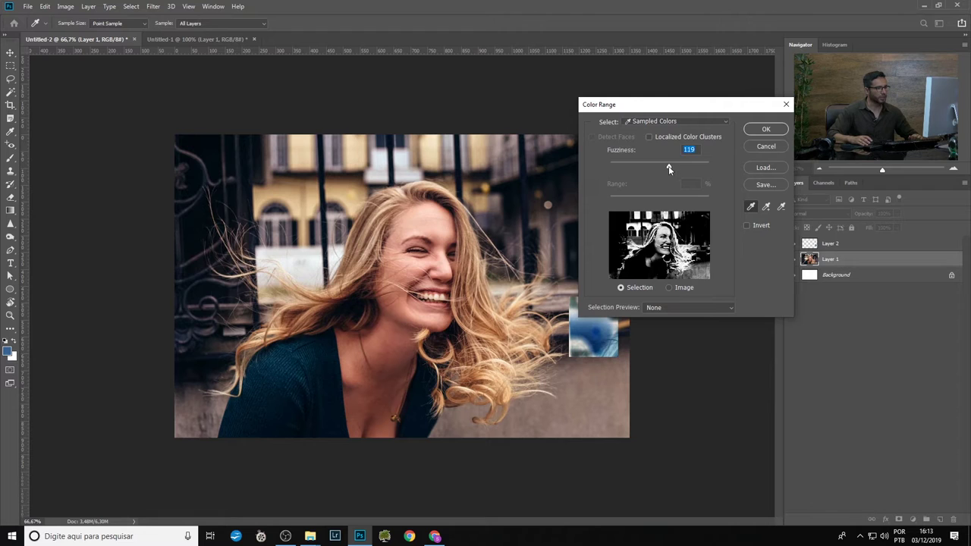
{"action": "mouse_move", "coordinate": [668, 169]}
{"action": "left_mouse_down"}
{"action": "mouse_move", "coordinate": [627, 168]}
{"action": "mouse_move", "coordinate": [668, 171]}
{"action": "left_mouse_up"}
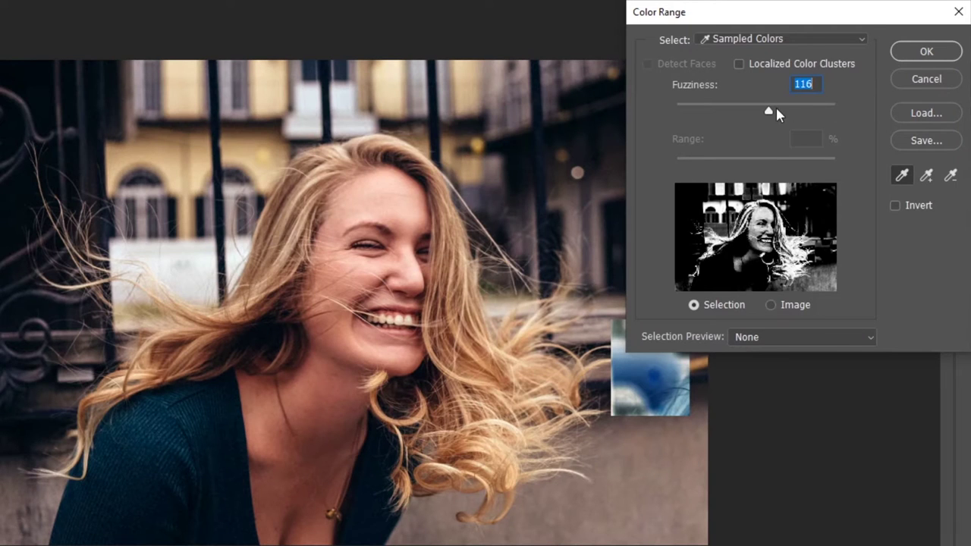
{"action": "left_click_drag", "start_coordinate": [776, 111], "coordinate": [771, 114]}
{"action": "key", "text": "Return"}
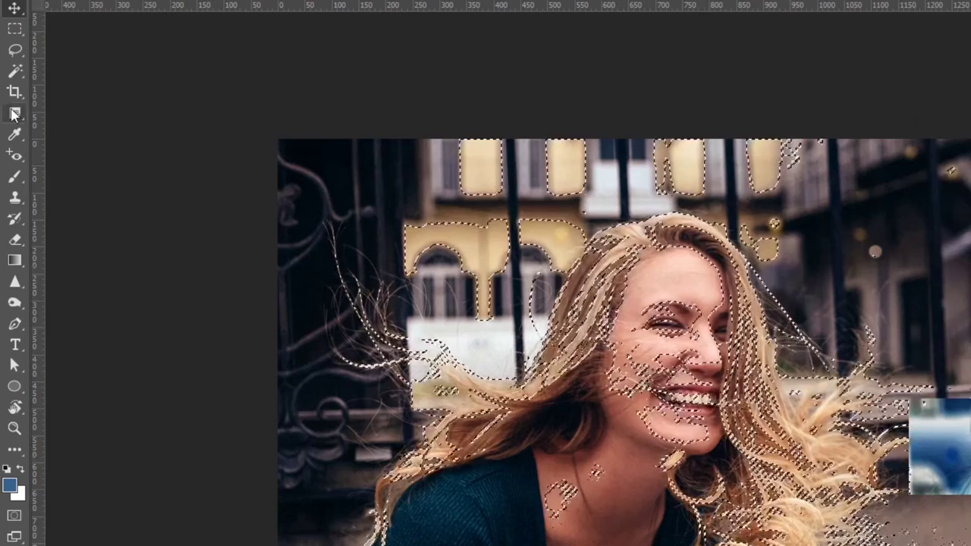
Limit the selection to the building behind the woman by outlining the area above her hair with the Polygonal Lasso in intersect mode.
{"action": "left_click", "coordinate": [14, 53]}
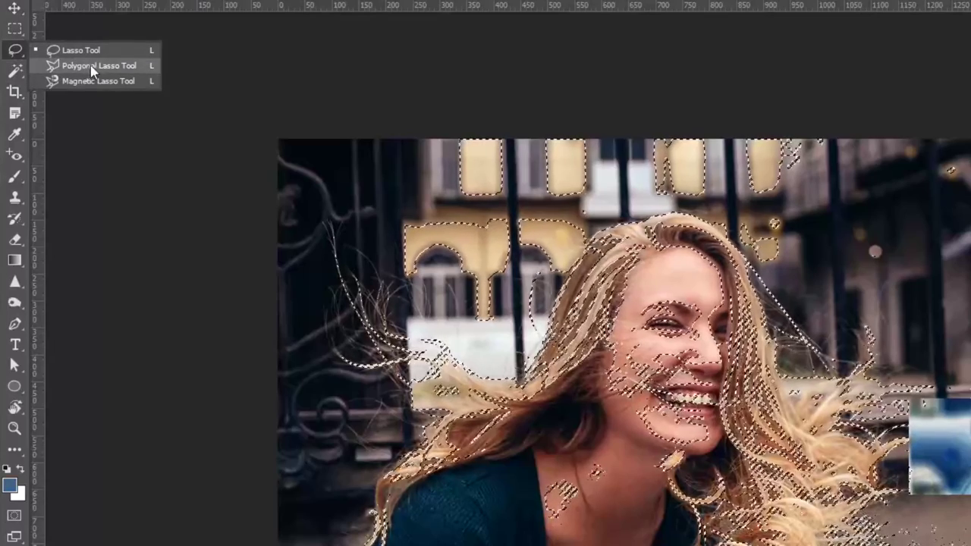
{"action": "left_click", "coordinate": [92, 67]}
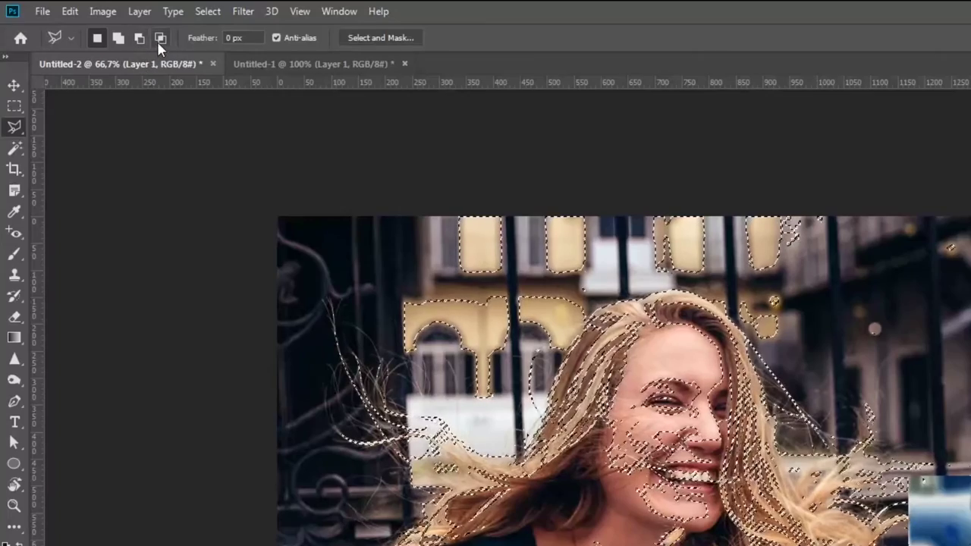
{"action": "key", "text": "f"}
{"action": "key", "text": "f"}
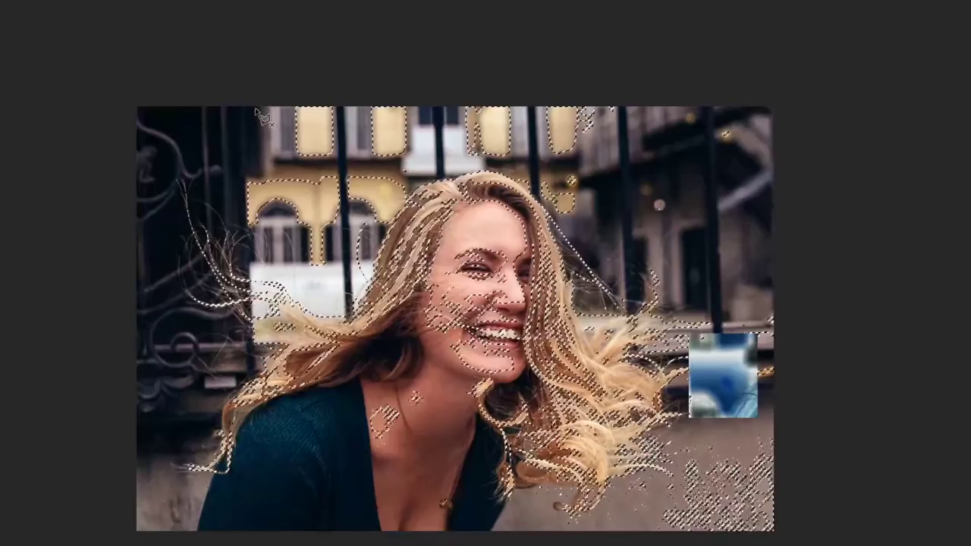
{"action": "left_click", "coordinate": [229, 216]}
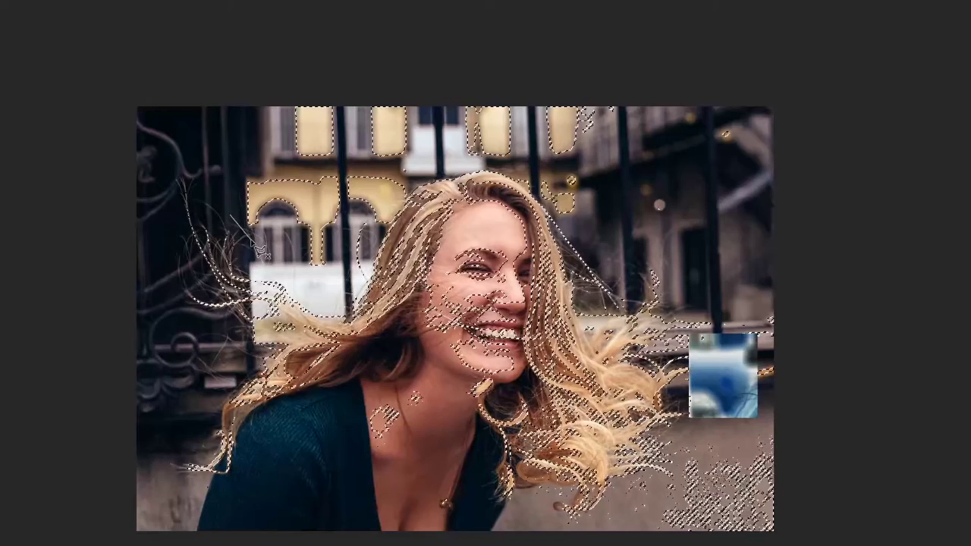
{"action": "left_click", "coordinate": [330, 286]}
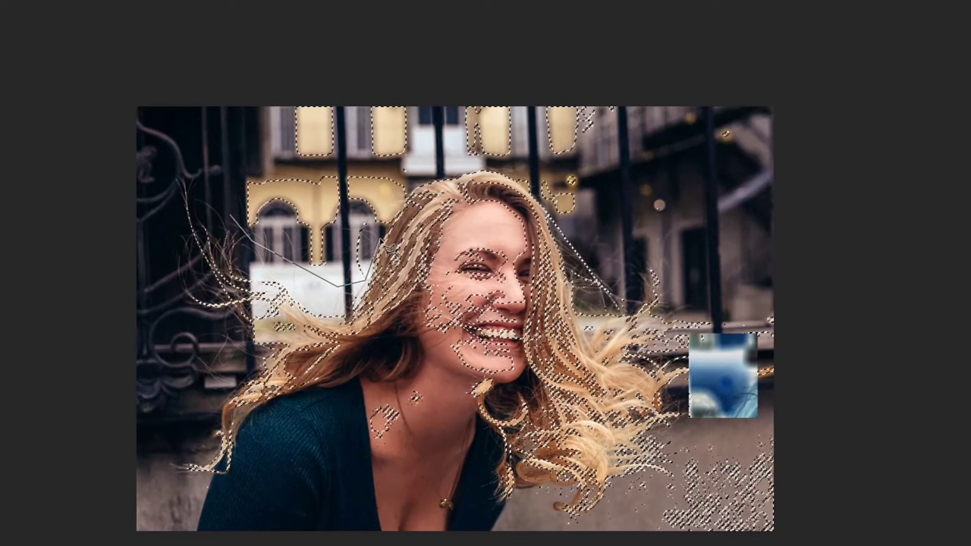
{"action": "left_click", "coordinate": [411, 179]}
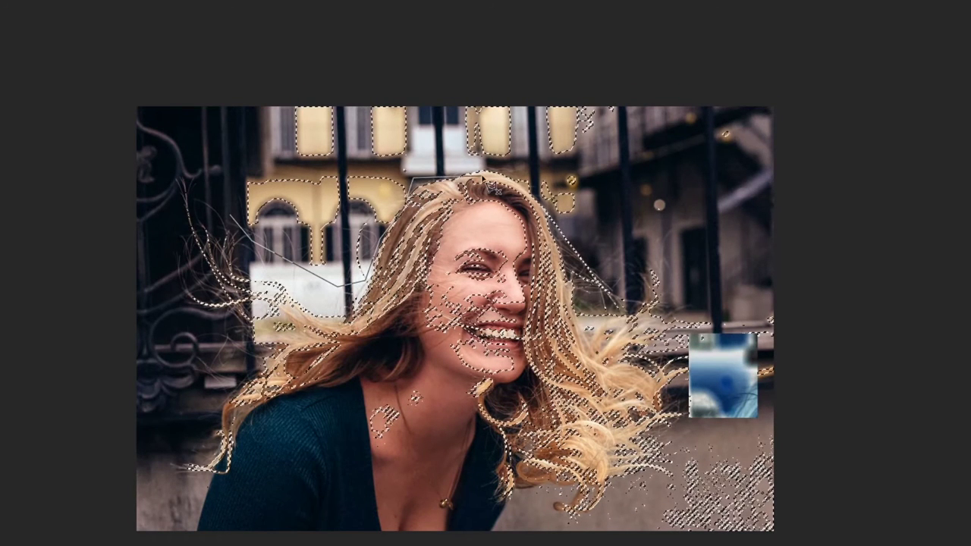
{"action": "left_click", "coordinate": [486, 165]}
{"action": "left_click", "coordinate": [532, 170]}
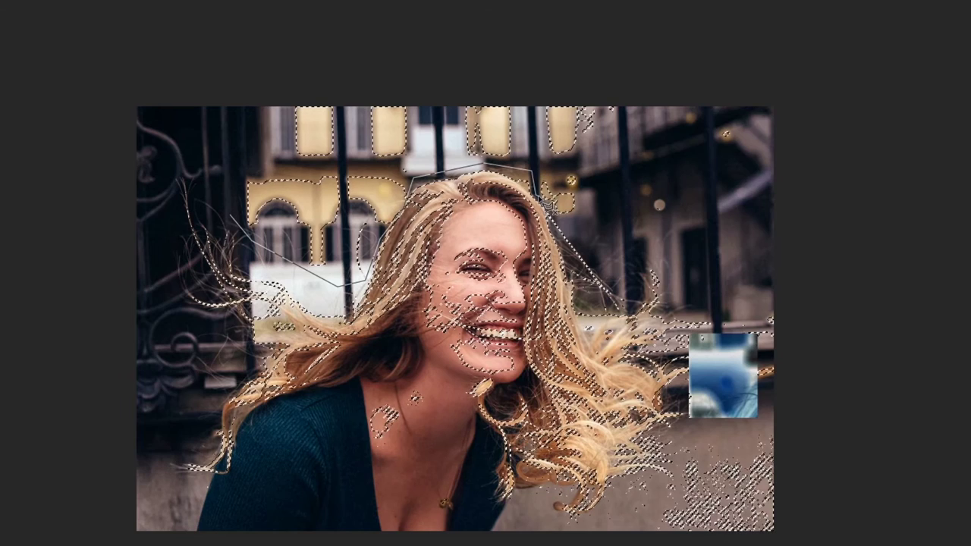
{"action": "left_click", "coordinate": [585, 226]}
{"action": "left_click", "coordinate": [625, 215]}
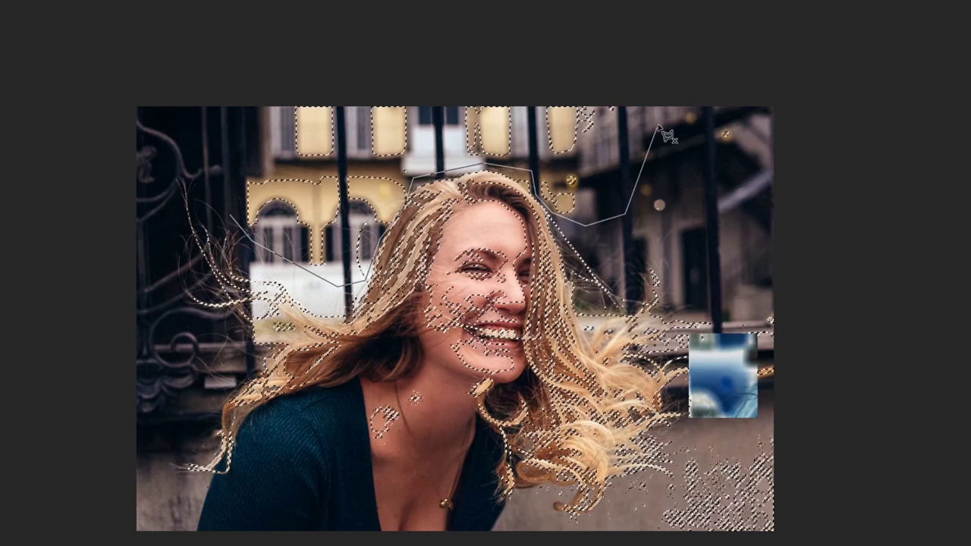
{"action": "left_click", "coordinate": [658, 118]}
{"action": "left_click", "coordinate": [729, 201]}
{"action": "left_click", "coordinate": [827, 159]}
{"action": "left_click", "coordinate": [780, 75]}
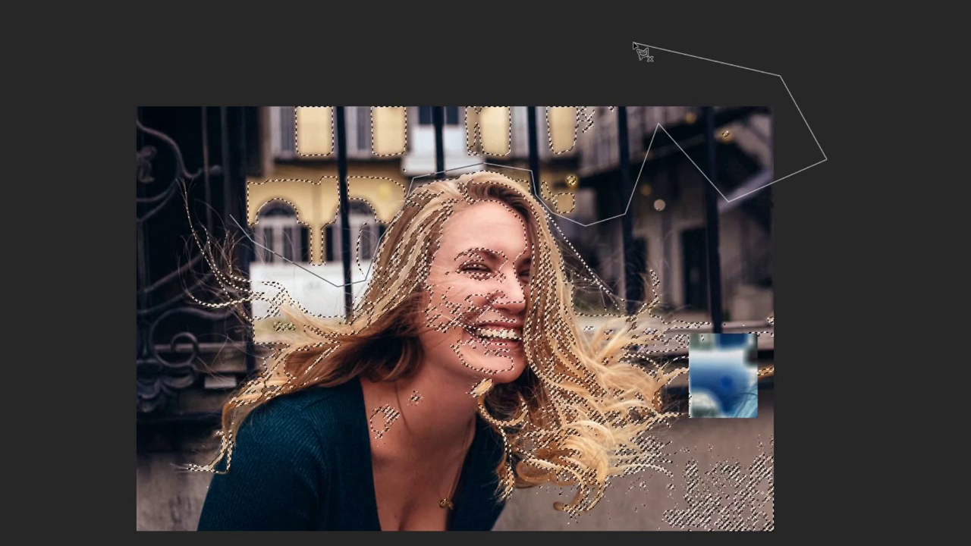
{"action": "left_click", "coordinate": [631, 41]}
{"action": "double_click", "coordinate": [155, 42]}
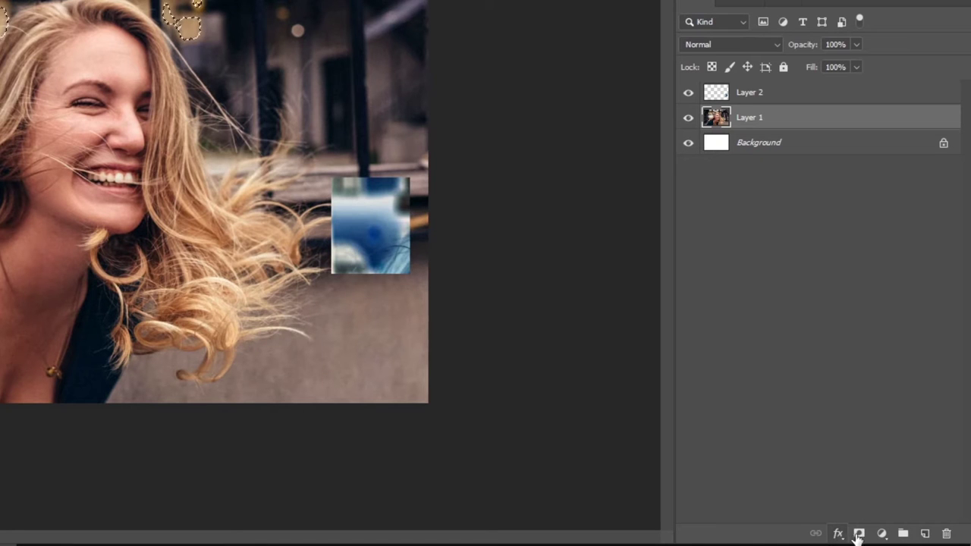
Add a Hue/Saturation adjustment layer above Layer 1 for the selected wall, enable Colorize and set the hue to 230.
{"action": "left_click", "coordinate": [913, 519]}
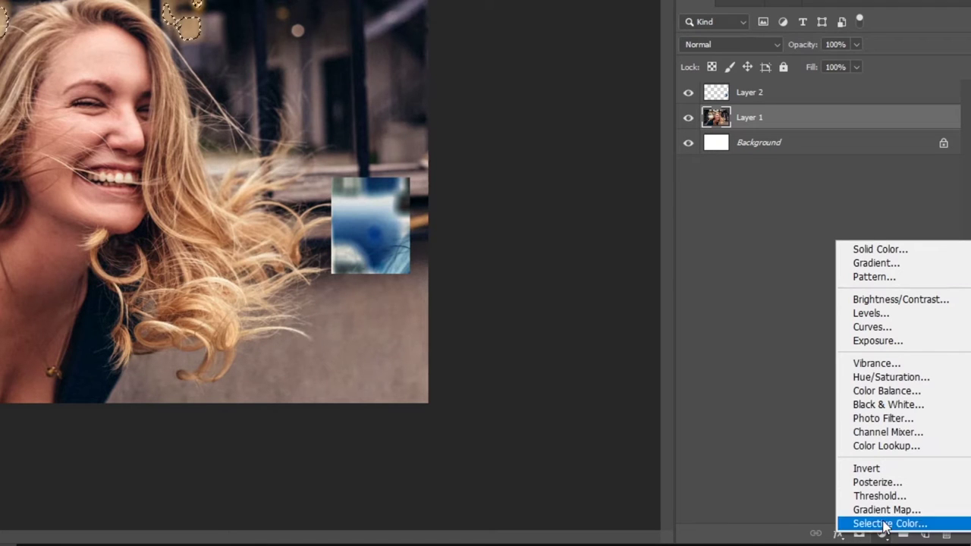
{"action": "left_click", "coordinate": [923, 378]}
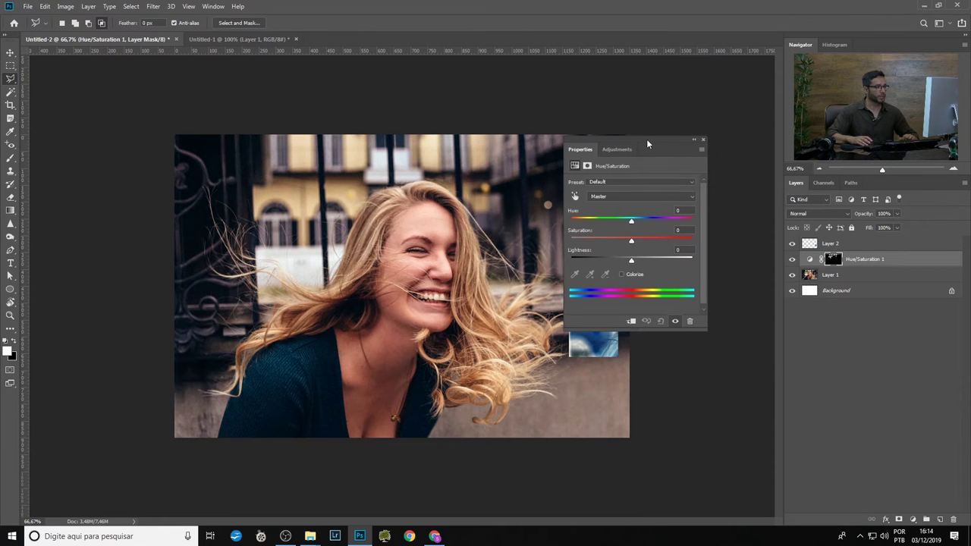
{"action": "left_click_drag", "start_coordinate": [646, 139], "coordinate": [708, 61]}
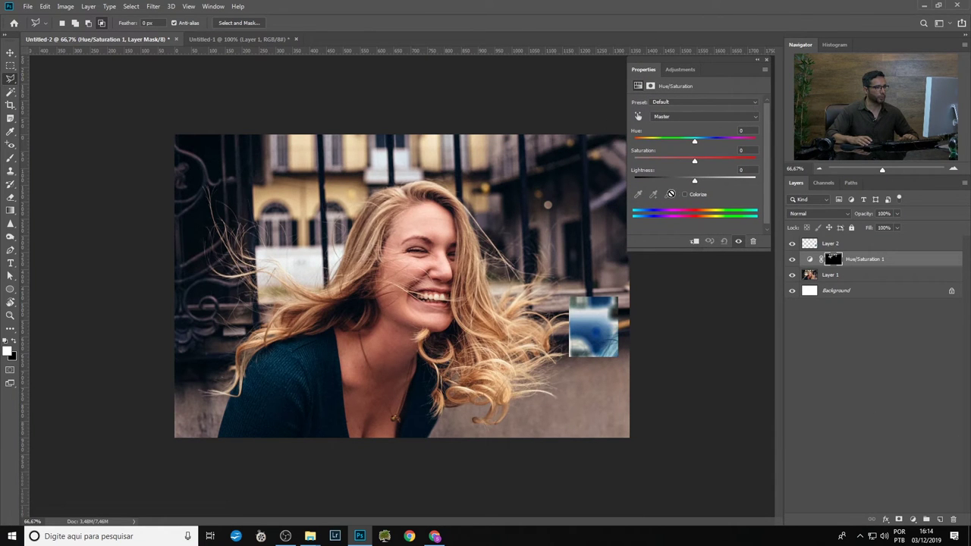
{"action": "left_click", "coordinate": [685, 195]}
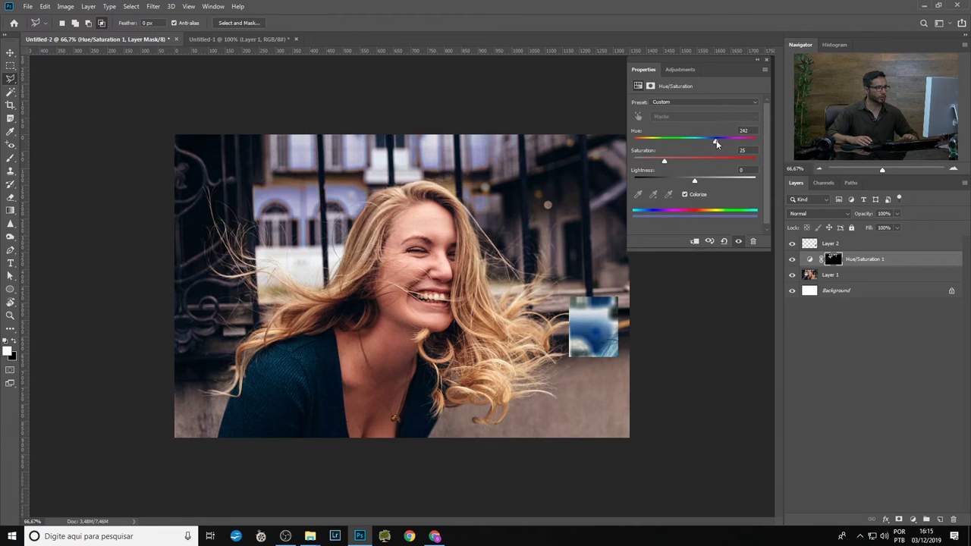
{"action": "mouse_move", "coordinate": [710, 141]}
{"action": "left_mouse_down"}
{"action": "mouse_move", "coordinate": [690, 141]}
{"action": "mouse_move", "coordinate": [713, 142]}
{"action": "left_mouse_up"}
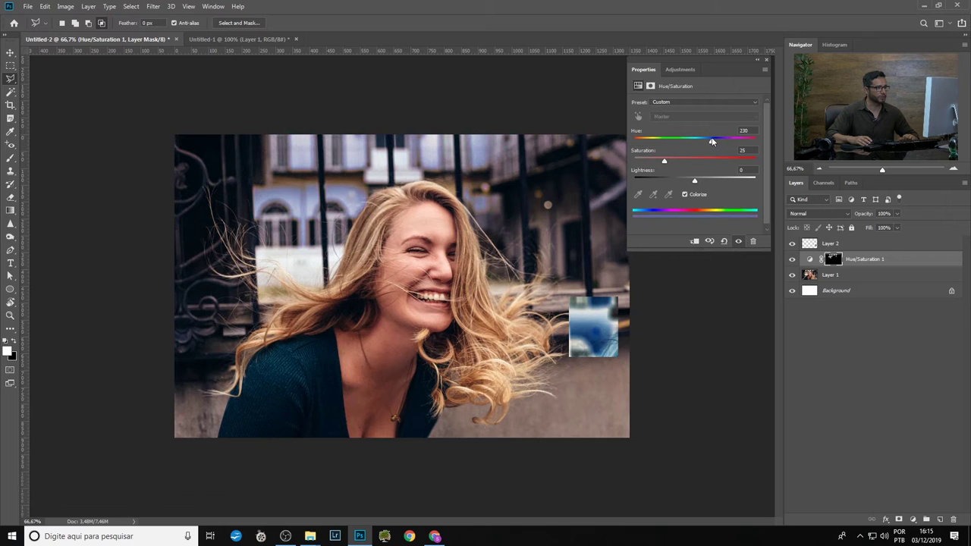
{"action": "double_click", "coordinate": [757, 68]}
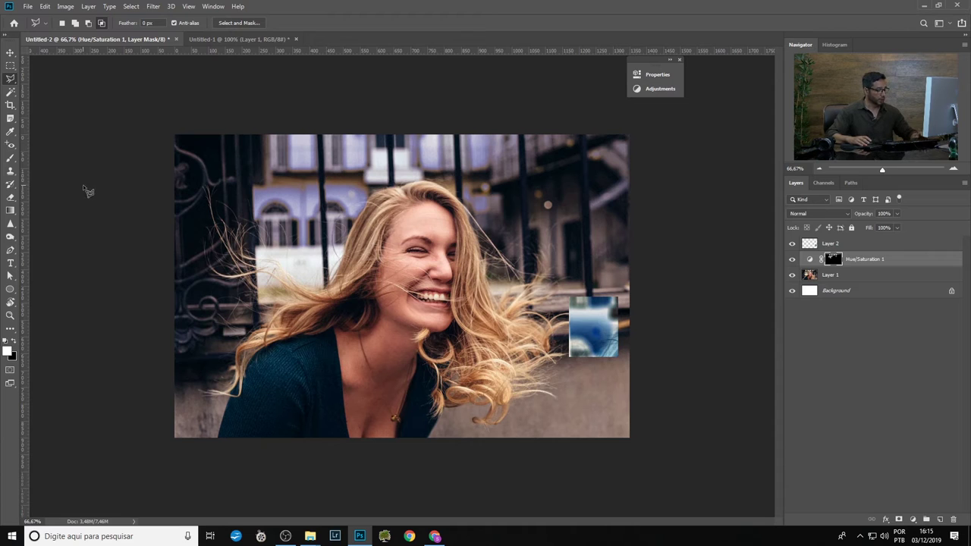
Paint white on the adjustment mask over missed wall areas around the head with a soft round brush up to 60 px; undo the last stroke.
{"action": "left_click", "coordinate": [10, 157]}
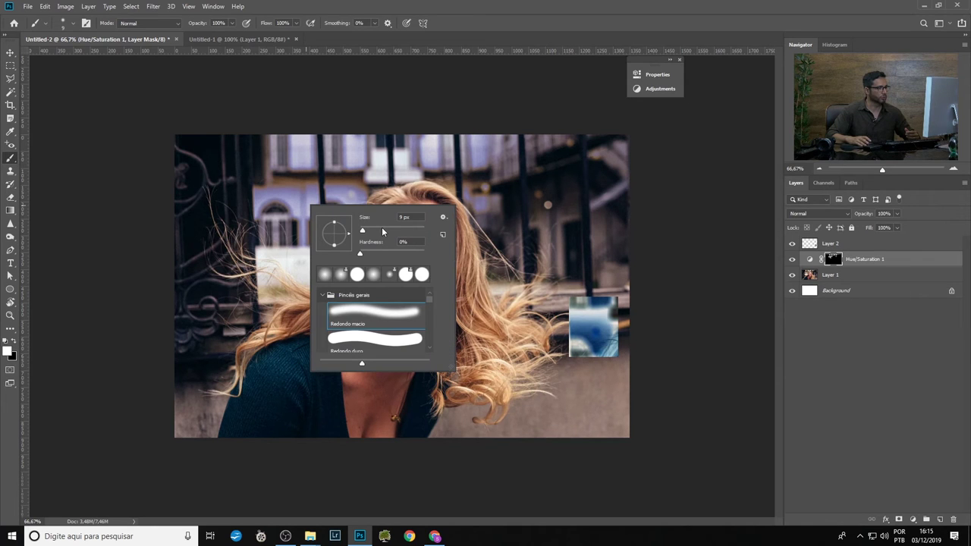
{"action": "left_click", "coordinate": [279, 201]}
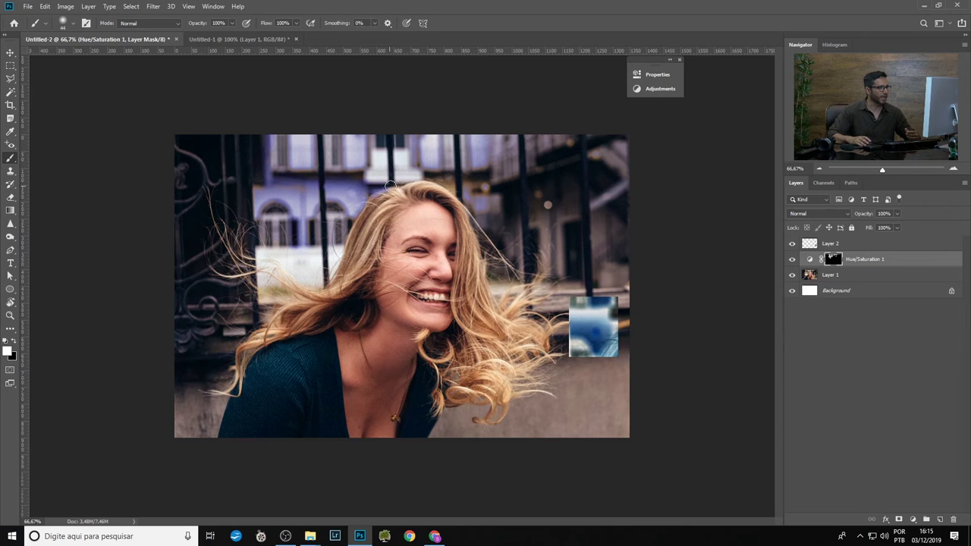
{"action": "mouse_move", "coordinate": [454, 187]}
{"action": "left_mouse_down"}
{"action": "mouse_move", "coordinate": [486, 184]}
{"action": "mouse_move", "coordinate": [491, 207]}
{"action": "mouse_move", "coordinate": [477, 206]}
{"action": "left_mouse_up"}
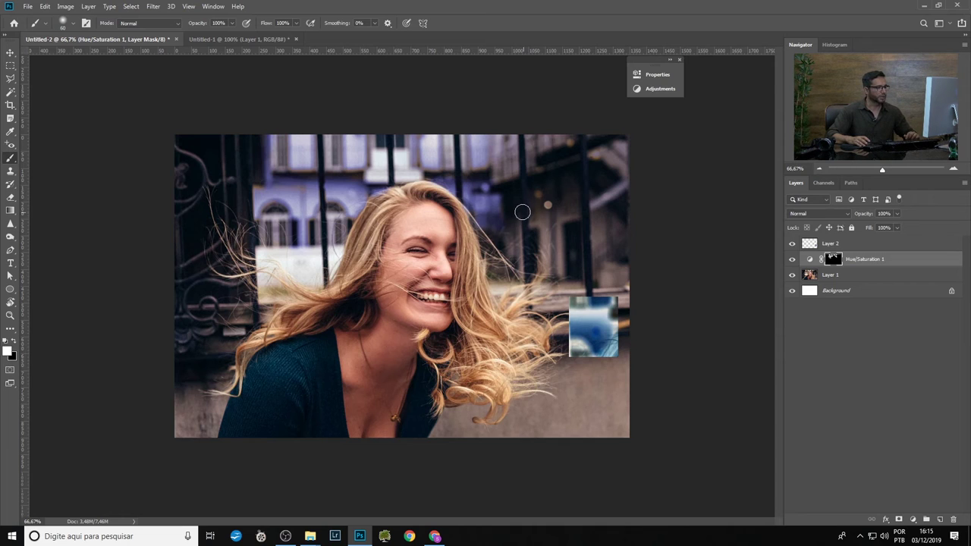
{"action": "mouse_move", "coordinate": [514, 217]}
{"action": "left_mouse_down"}
{"action": "mouse_move", "coordinate": [520, 269]}
{"action": "mouse_move", "coordinate": [522, 211]}
{"action": "mouse_move", "coordinate": [552, 228]}
{"action": "mouse_move", "coordinate": [547, 266]}
{"action": "mouse_move", "coordinate": [557, 192]}
{"action": "mouse_move", "coordinate": [536, 198]}
{"action": "mouse_move", "coordinate": [568, 189]}
{"action": "mouse_move", "coordinate": [561, 274]}
{"action": "mouse_move", "coordinate": [562, 219]}
{"action": "mouse_move", "coordinate": [583, 197]}
{"action": "mouse_move", "coordinate": [605, 268]}
{"action": "left_mouse_up"}
{"action": "key", "text": "ctrl+z"}
Try a reduced opacity of about 90% on the Hue/Saturation layer and select its adjustment thumbnail.
{"action": "mouse_move", "coordinate": [897, 213]}
{"action": "left_mouse_down"}
{"action": "mouse_move", "coordinate": [870, 227]}
{"action": "mouse_move", "coordinate": [899, 226]}
{"action": "left_mouse_up"}
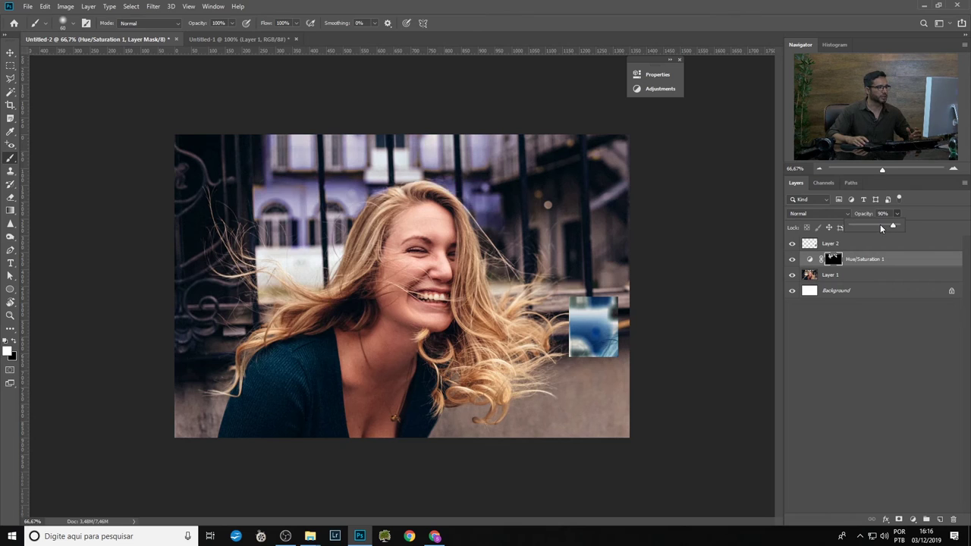
{"action": "left_click", "coordinate": [810, 259]}
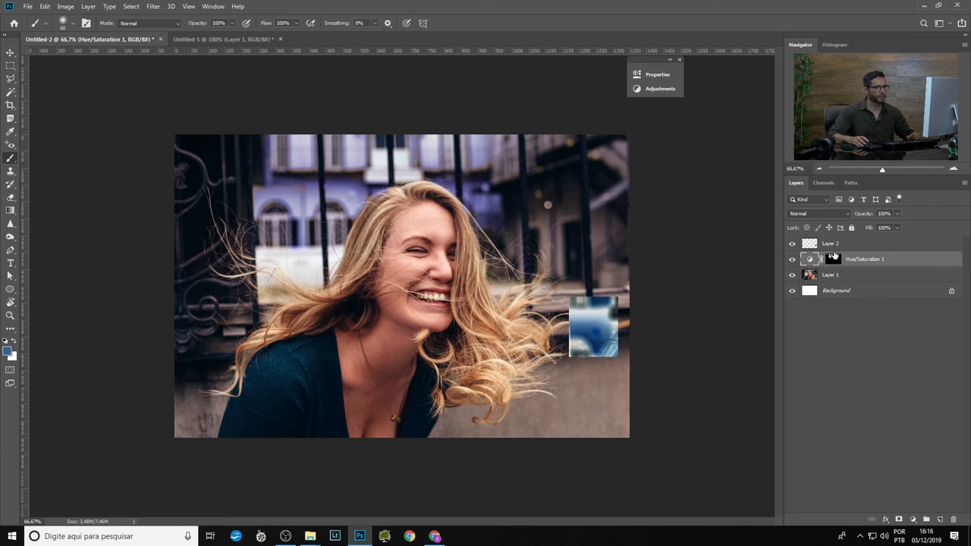
Delete Layer 2, the layer holding the pasted blue colour sample beside the woman.
{"action": "key", "text": "alt+bracketright"}
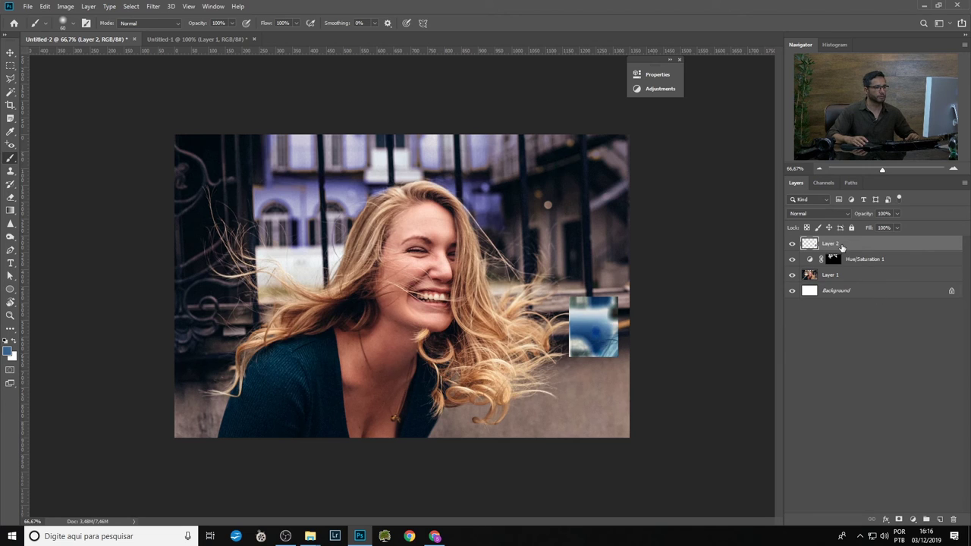
{"action": "left_click_drag", "start_coordinate": [842, 248], "coordinate": [953, 519]}
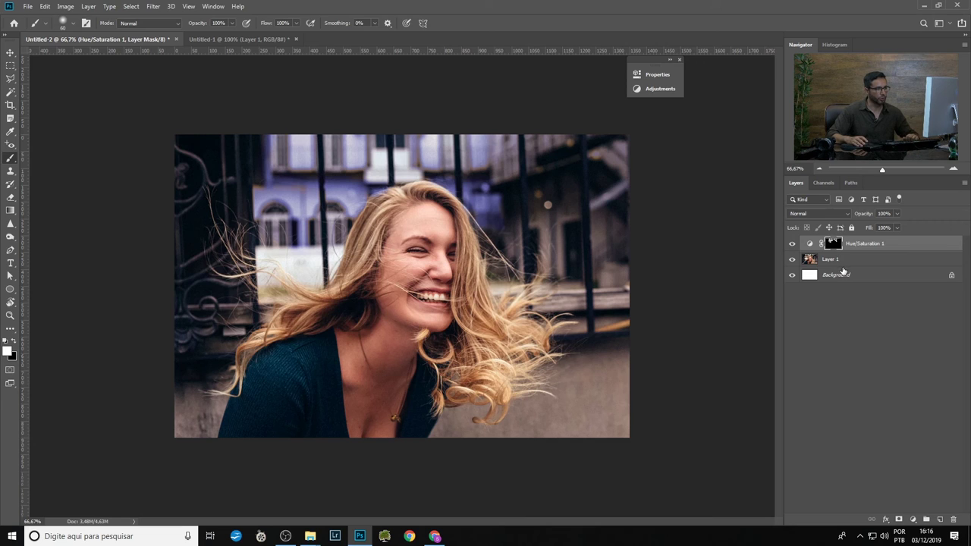
Fine-tune the Hue/Saturation adjustment on the wall to saturation 23 and lightness +2, moving its settings off the photo and collapsing them when done.
{"action": "double_click", "coordinate": [810, 246]}
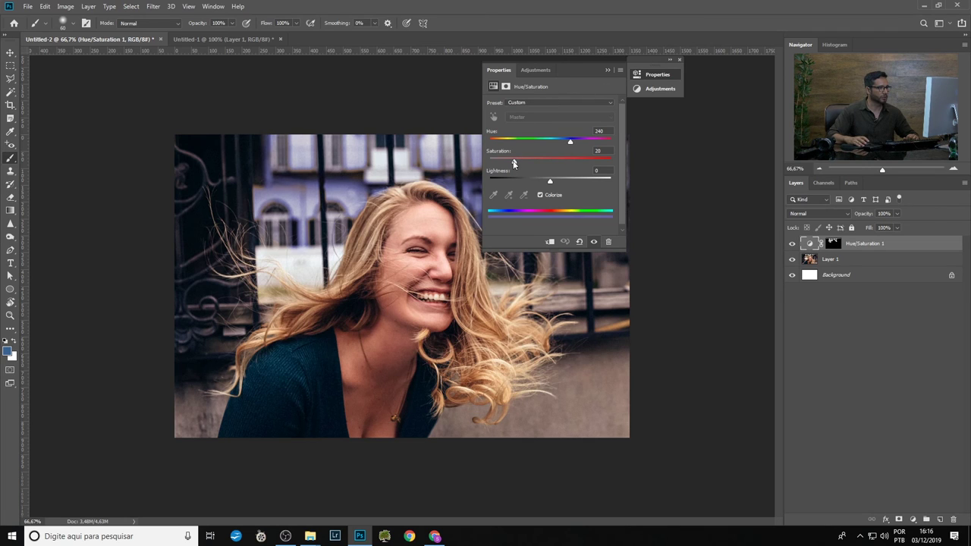
{"action": "left_click_drag", "start_coordinate": [642, 68], "coordinate": [723, 130]}
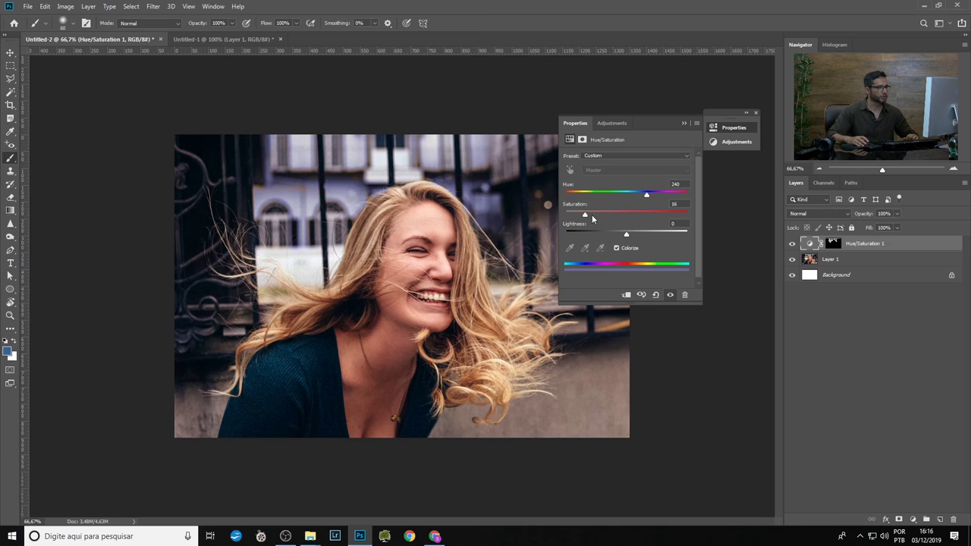
{"action": "mouse_move", "coordinate": [592, 219]}
{"action": "left_mouse_down"}
{"action": "mouse_move", "coordinate": [691, 221]}
{"action": "mouse_move", "coordinate": [591, 218]}
{"action": "left_mouse_up"}
{"action": "mouse_move", "coordinate": [626, 236]}
{"action": "left_mouse_down"}
{"action": "mouse_move", "coordinate": [592, 236]}
{"action": "mouse_move", "coordinate": [683, 236]}
{"action": "mouse_move", "coordinate": [600, 236]}
{"action": "mouse_move", "coordinate": [643, 237]}
{"action": "mouse_move", "coordinate": [627, 239]}
{"action": "left_mouse_up"}
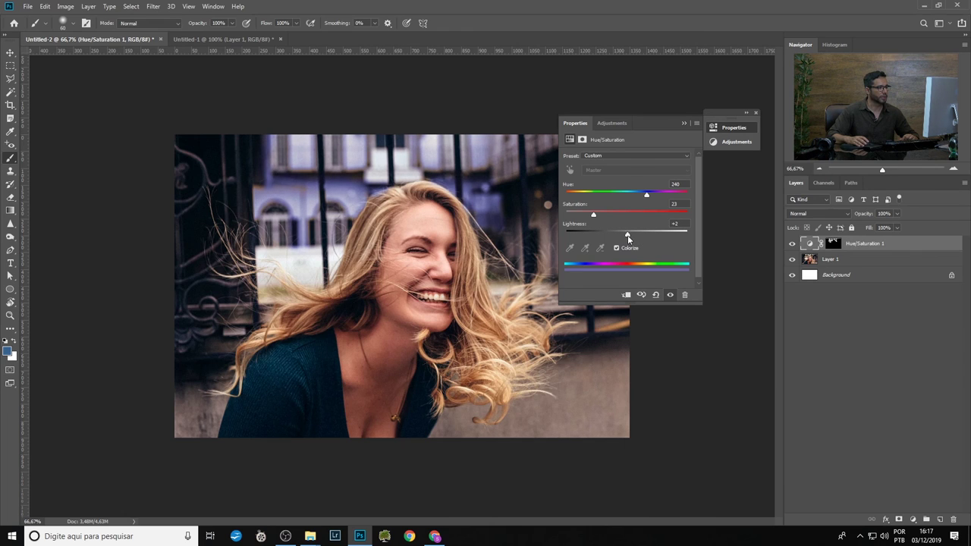
{"action": "left_click", "coordinate": [685, 125]}
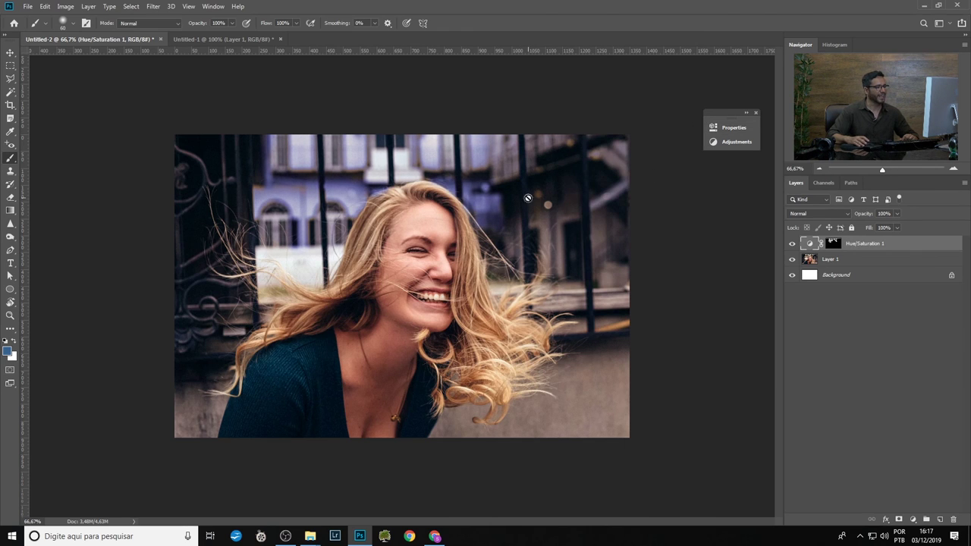